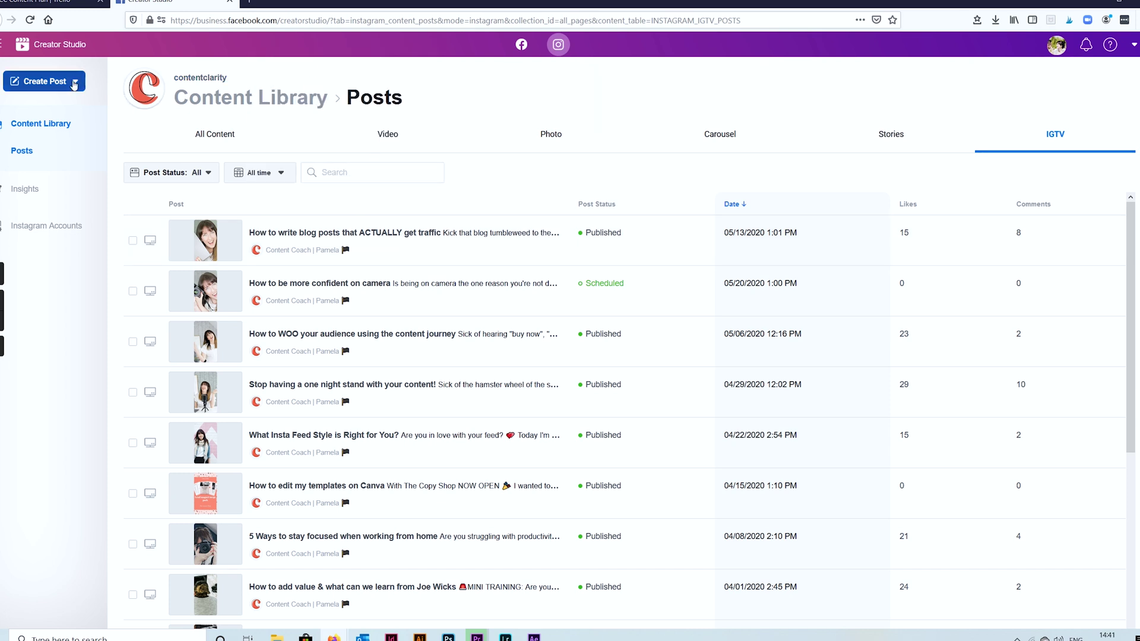
Open the Create Post menu from the Instagram Content Library's IGTV list.
{"action": "left_click", "coordinate": [75, 83]}
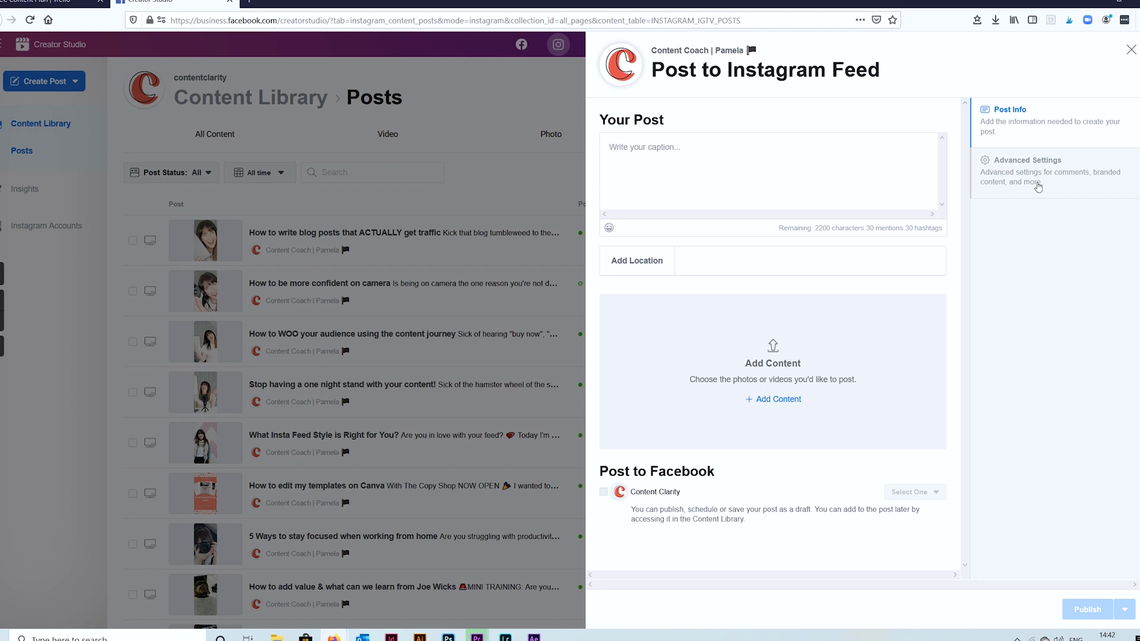
Review the new Feed post's Advanced Settings, then go back to Post Info.
{"action": "left_click", "coordinate": [1038, 187]}
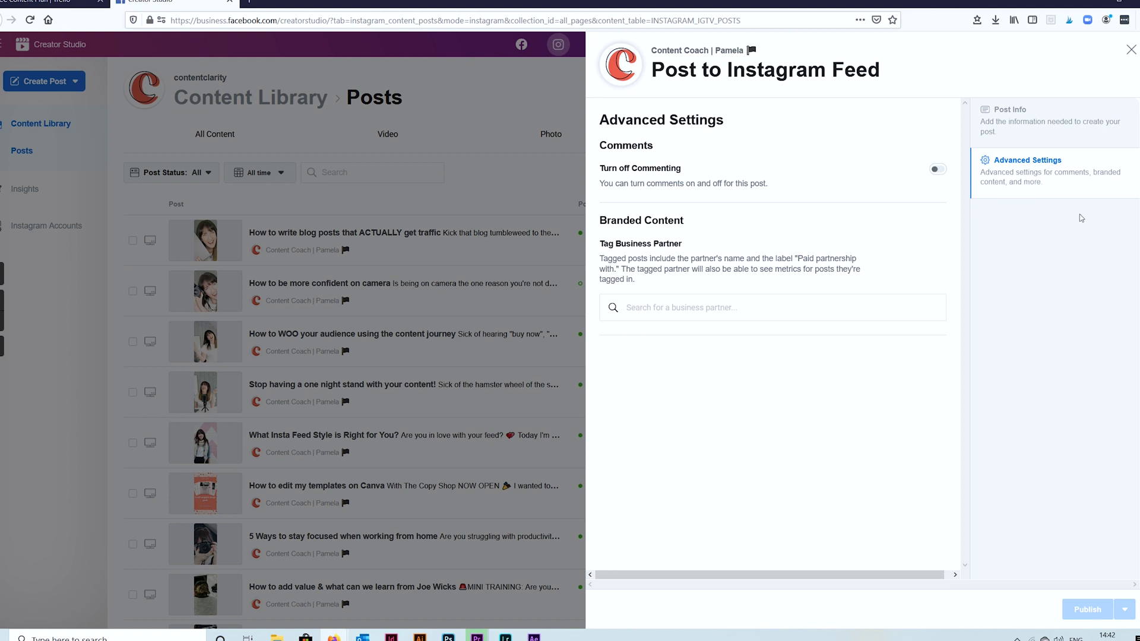
{"action": "left_click", "coordinate": [1065, 130]}
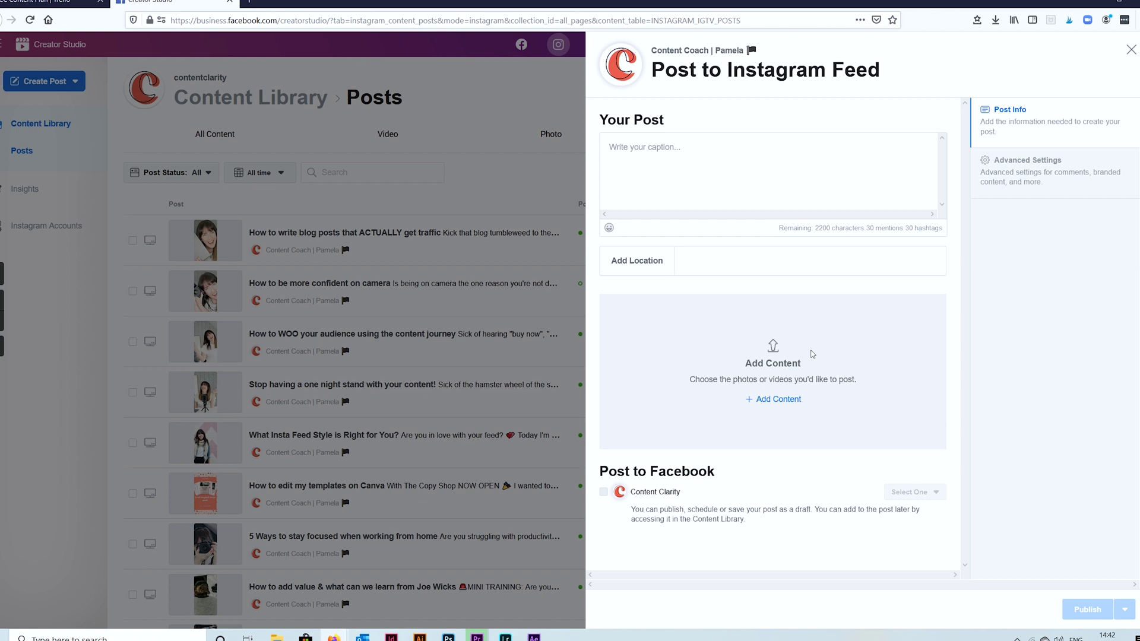
Upload the subs48 cover image and a video from Downloads to the Instagram post.
{"action": "left_click", "coordinate": [794, 404]}
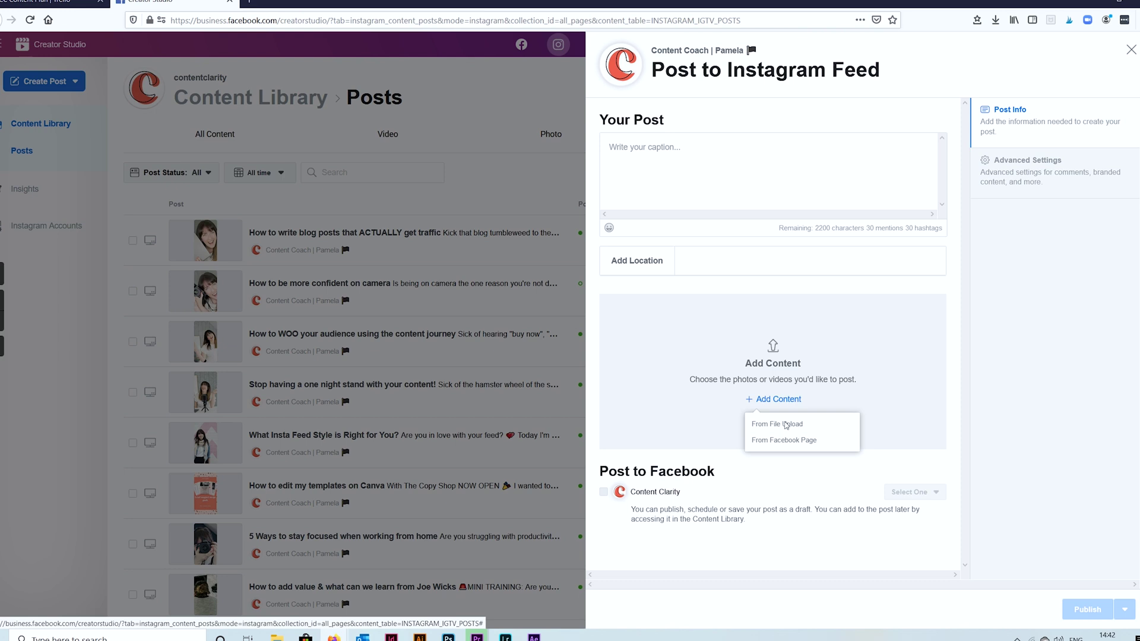
{"action": "left_click", "coordinate": [787, 423]}
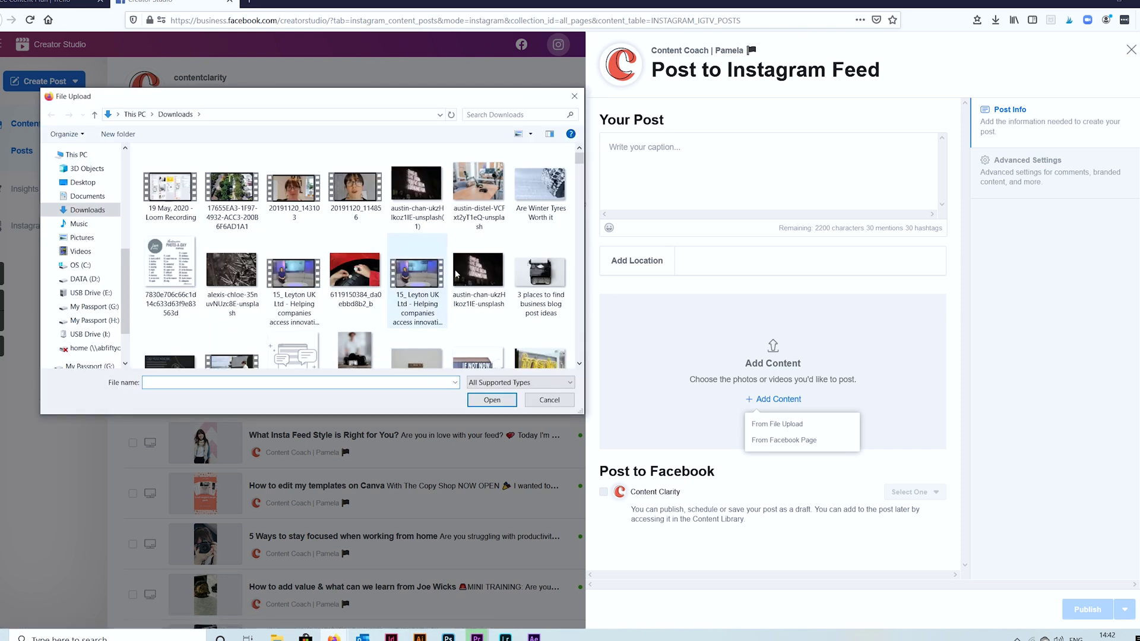
{"action": "left_click", "coordinate": [218, 185]}
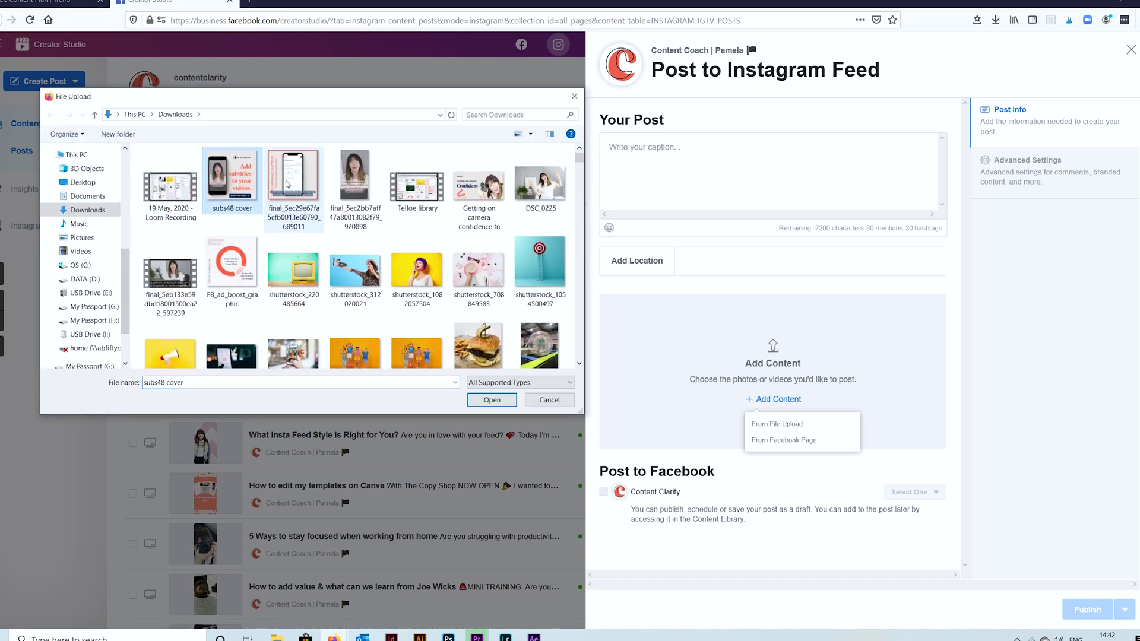
{"action": "left_click", "coordinate": [287, 184], "text": "ctrl"}
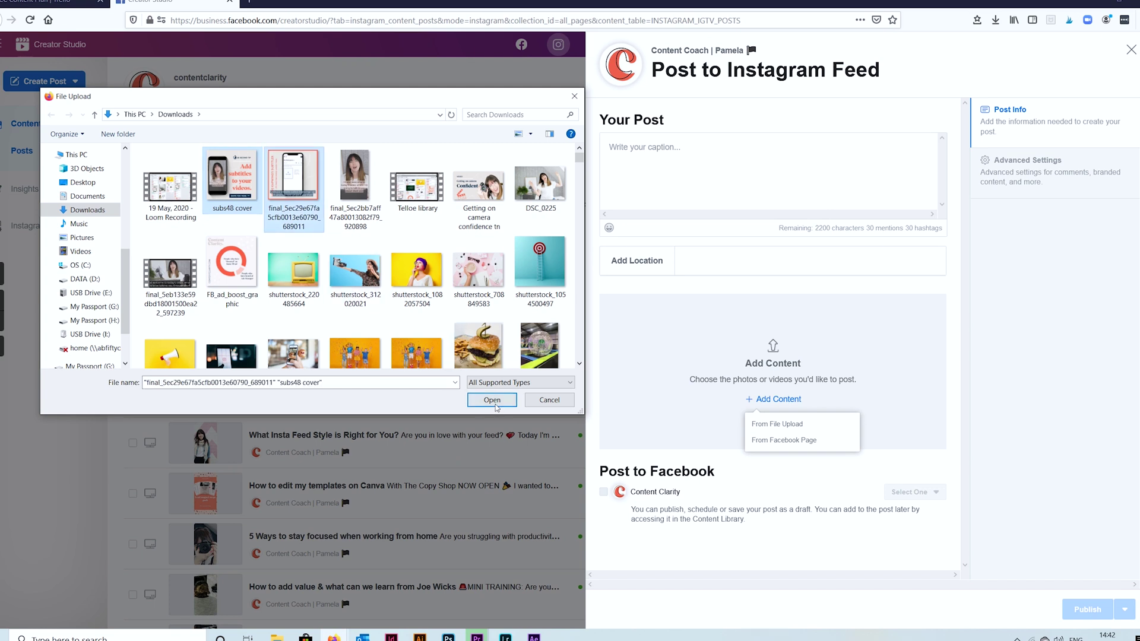
{"action": "left_click", "coordinate": [495, 402]}
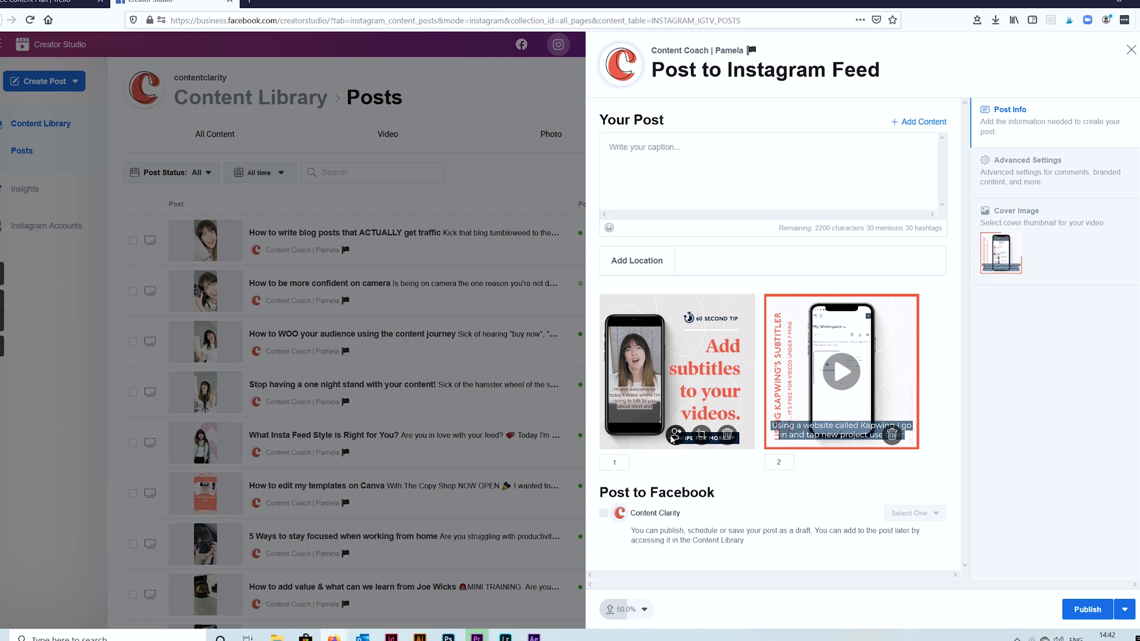
{"action": "left_click", "coordinate": [674, 436]}
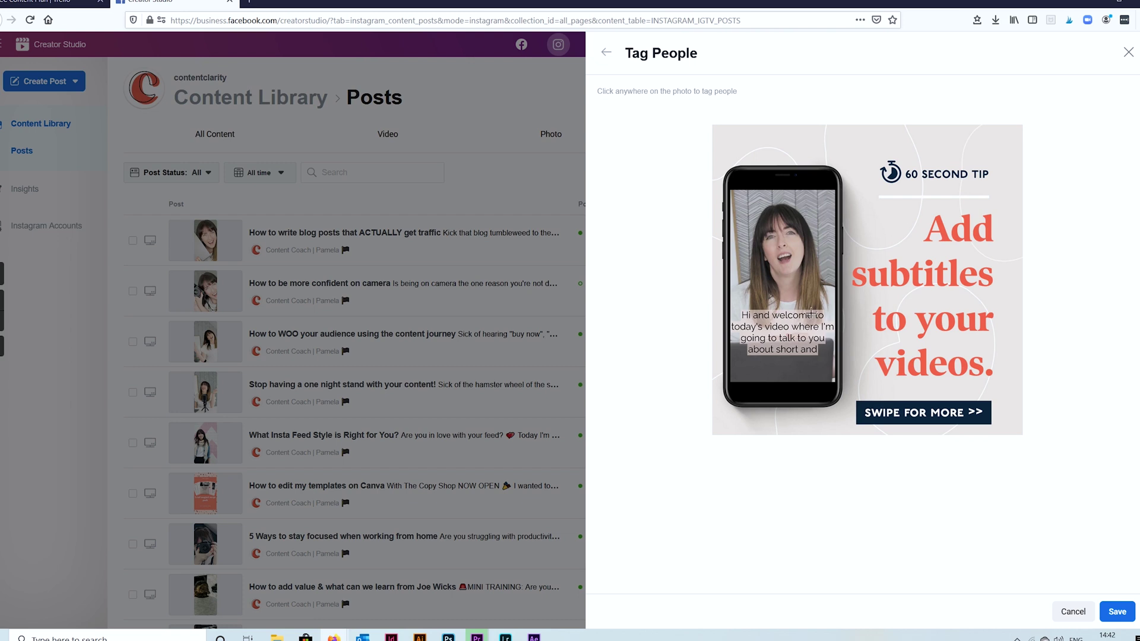
Tag the business's own Instagram account on image 1 and return to the post form.
{"action": "left_click", "coordinate": [810, 317]}
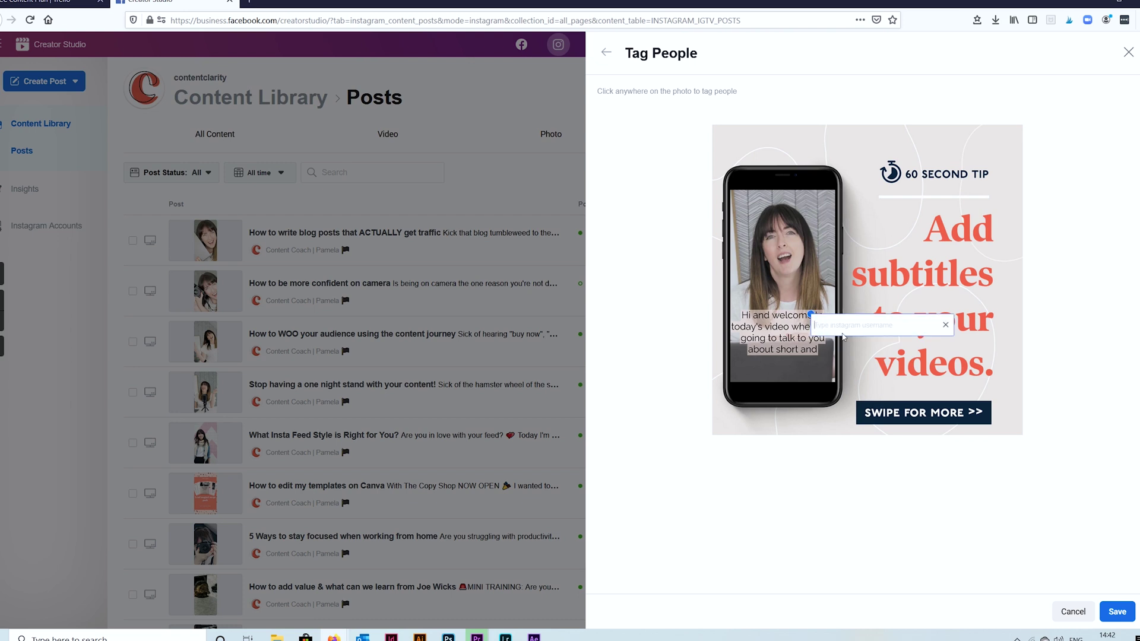
{"action": "type", "text": "contentcl"}
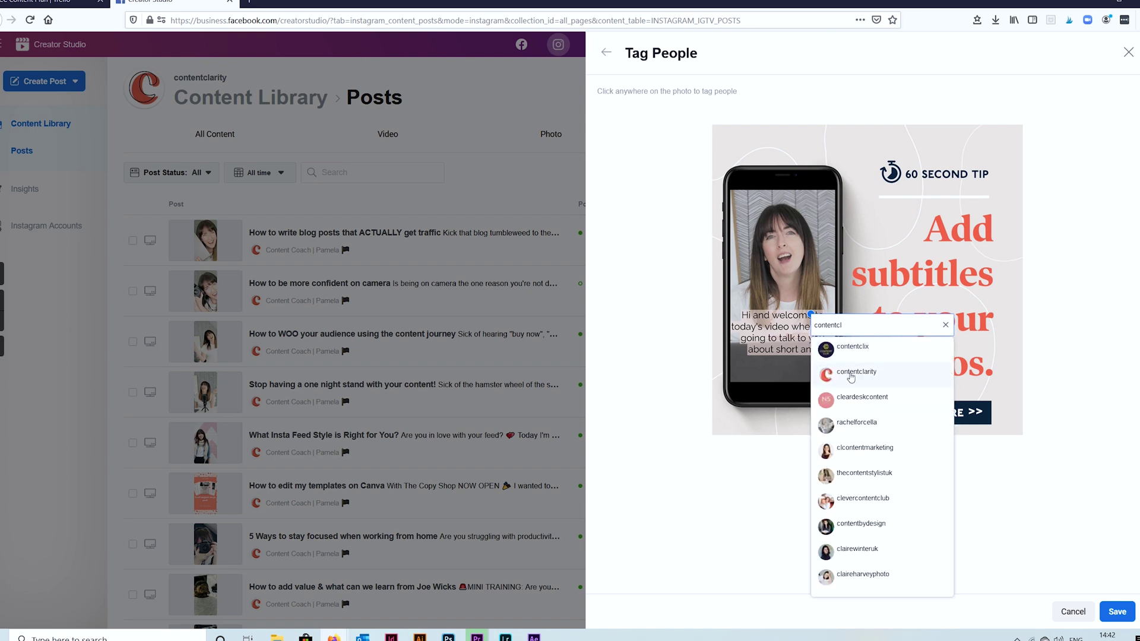
{"action": "left_click", "coordinate": [852, 377]}
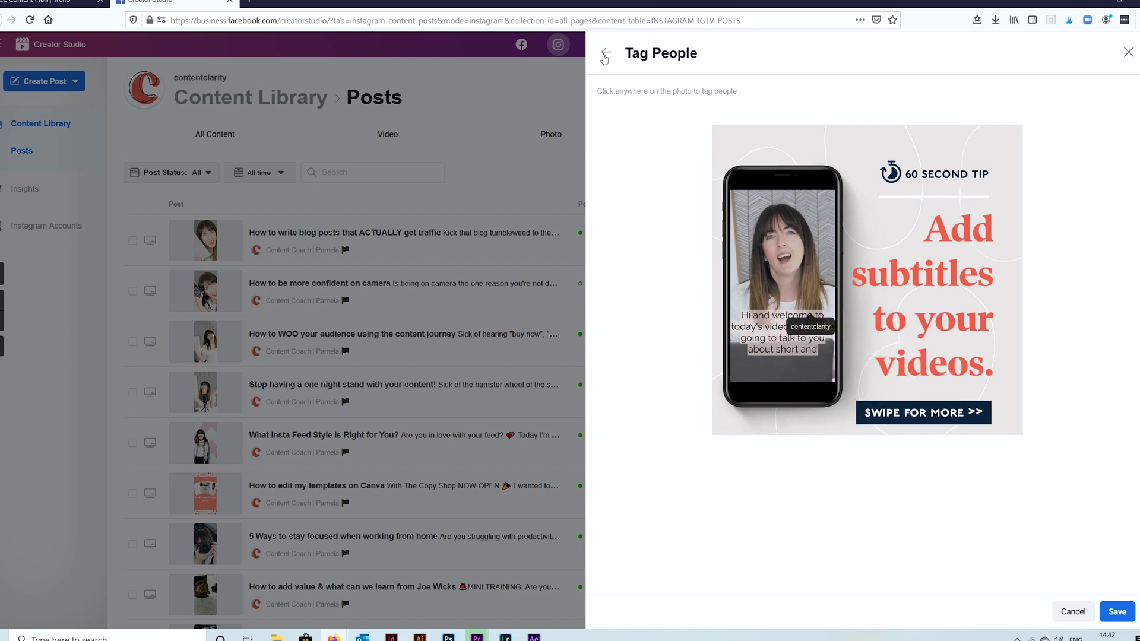
{"action": "left_click", "coordinate": [604, 56]}
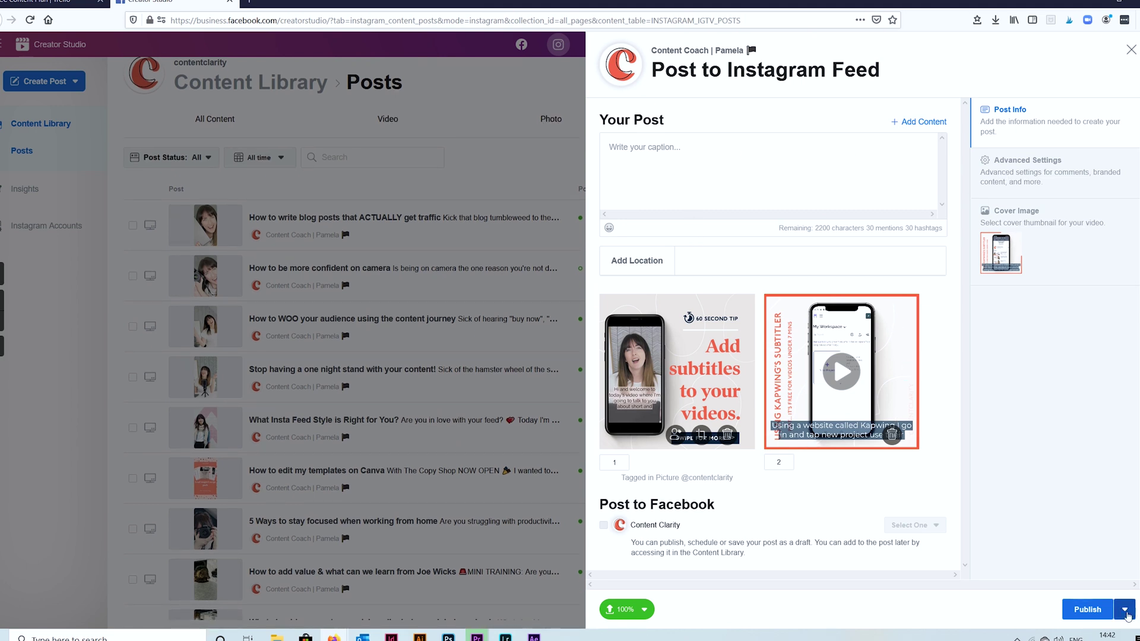
{"action": "left_click", "coordinate": [1126, 612]}
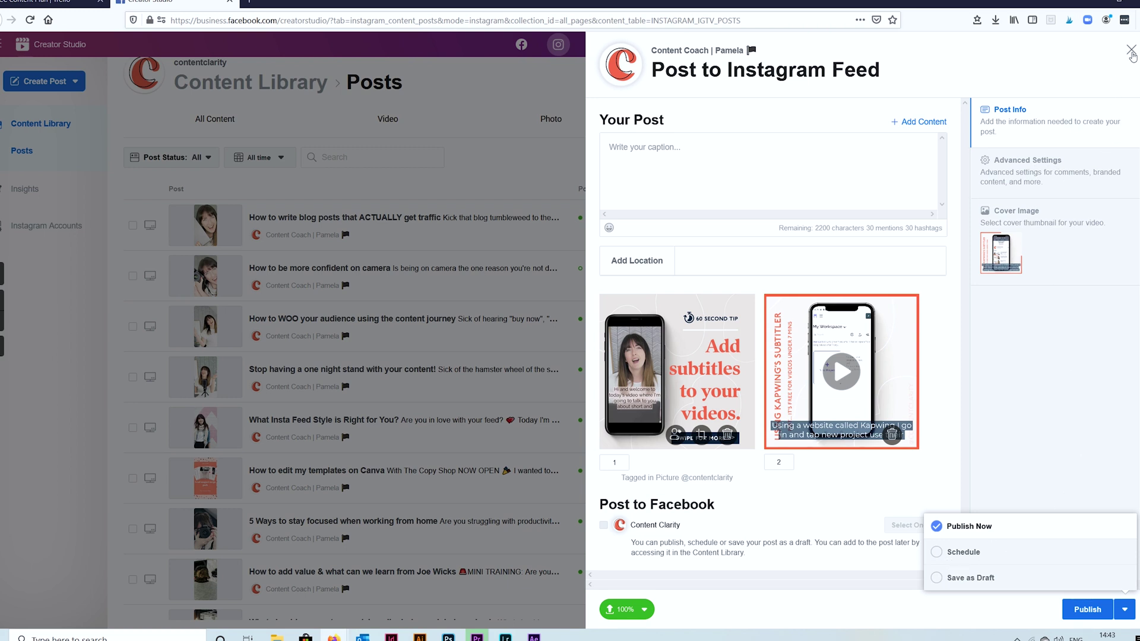
Close the unfinished Instagram post and confirm discarding it.
{"action": "left_click", "coordinate": [1131, 51]}
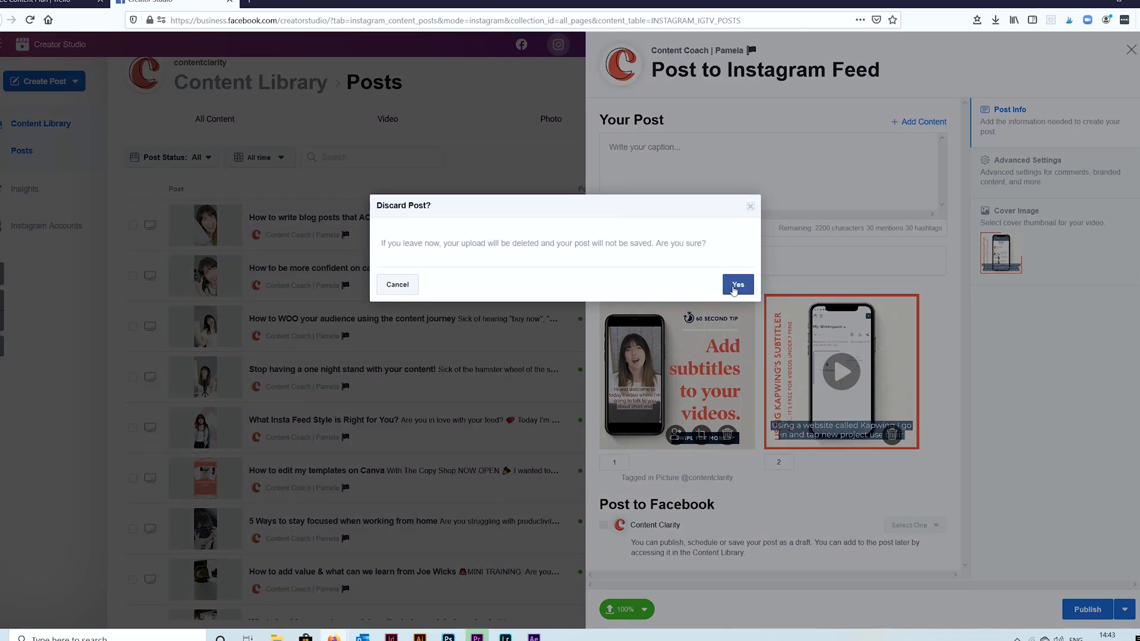
{"action": "left_click", "coordinate": [735, 287]}
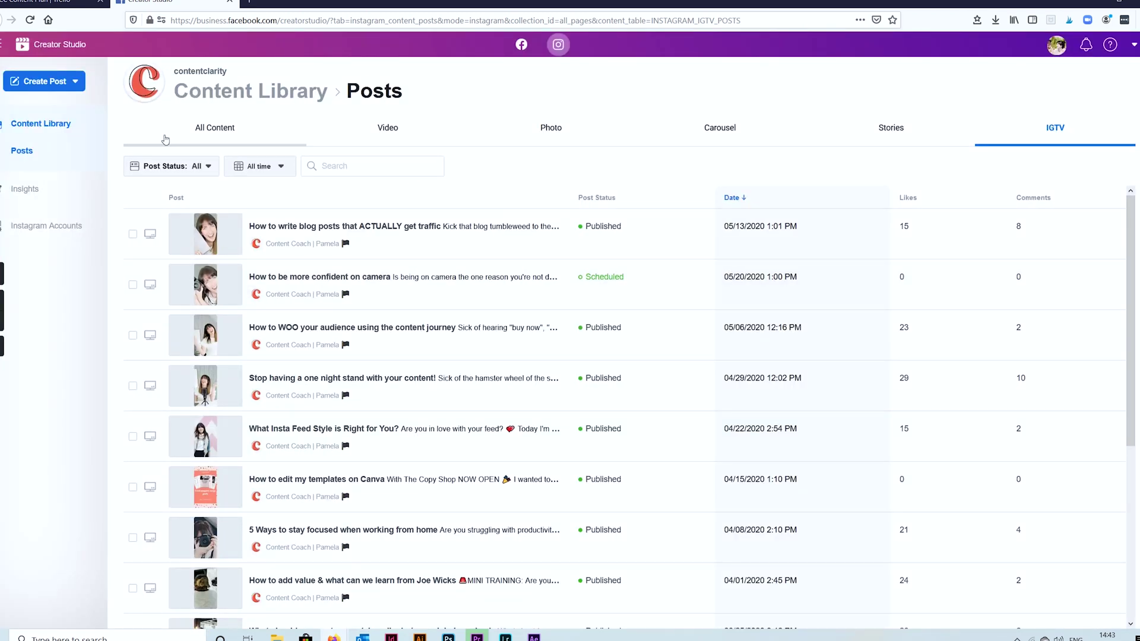
Browse the All Content, Carousel, Video, IGTV and Stories tabs of the Content Library.
{"action": "left_click", "coordinate": [211, 133]}
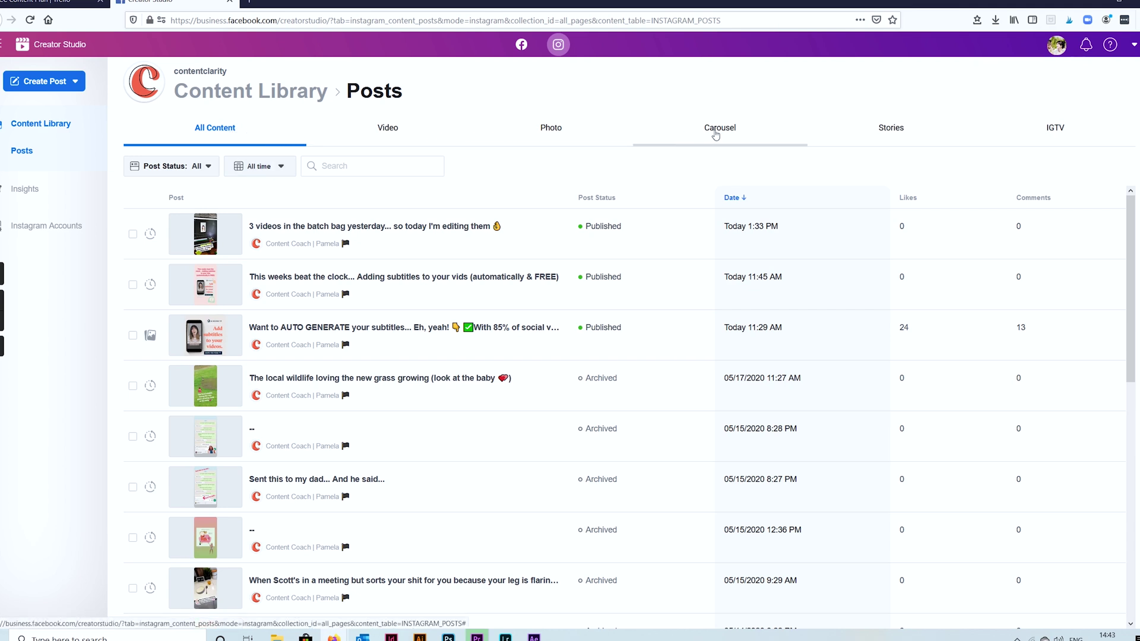
{"action": "left_click", "coordinate": [713, 133]}
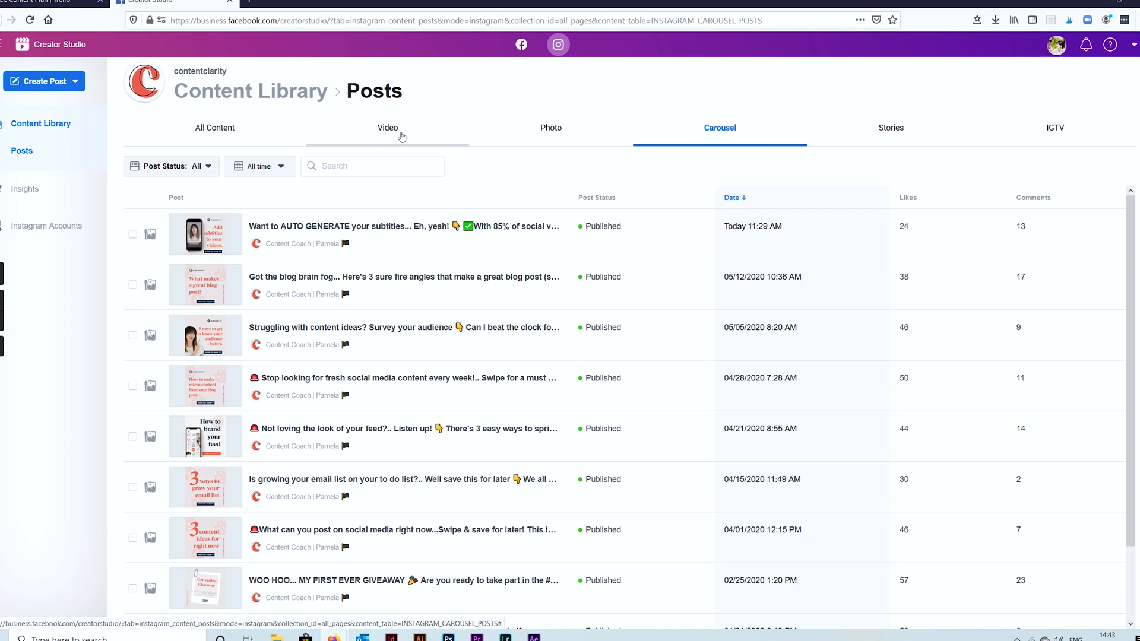
{"action": "left_click", "coordinate": [392, 131]}
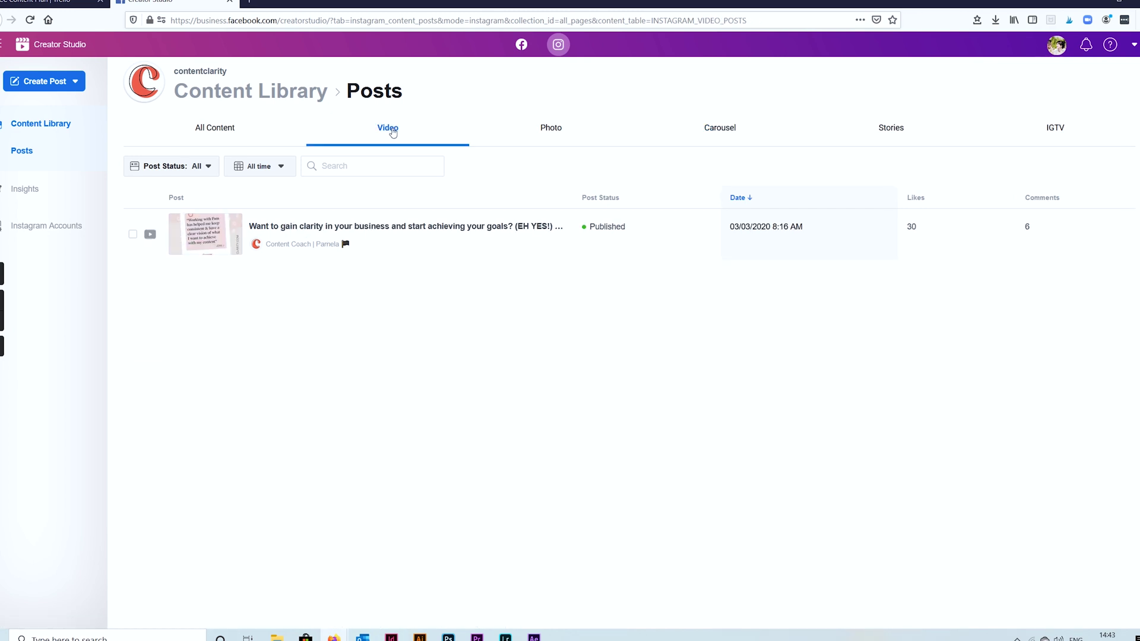
{"action": "left_click", "coordinate": [1047, 134]}
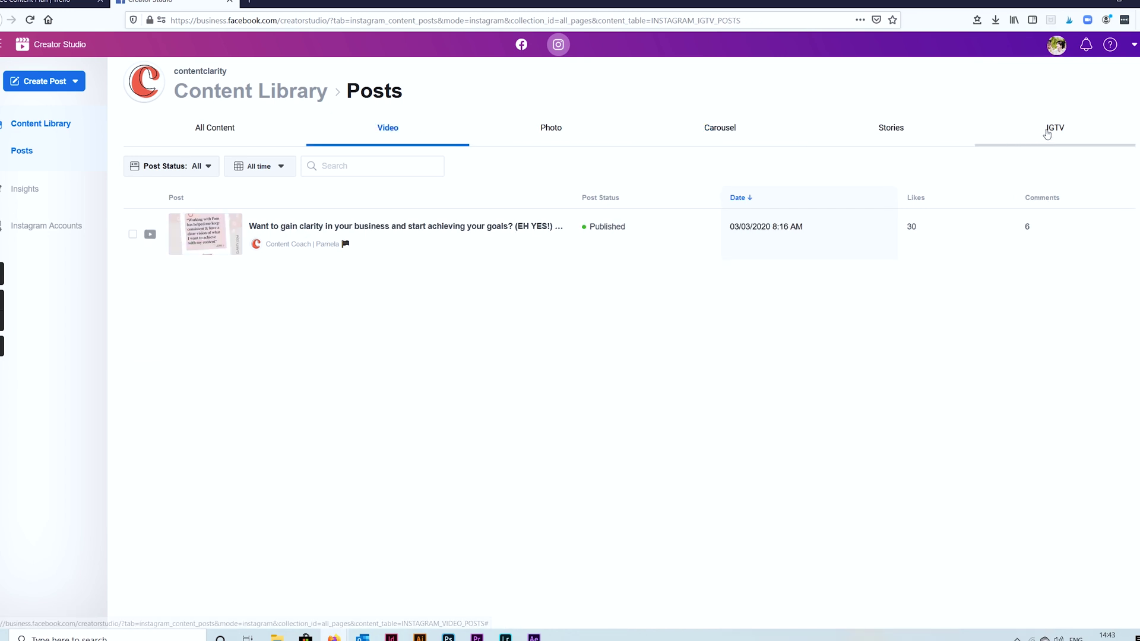
{"action": "left_click", "coordinate": [906, 134]}
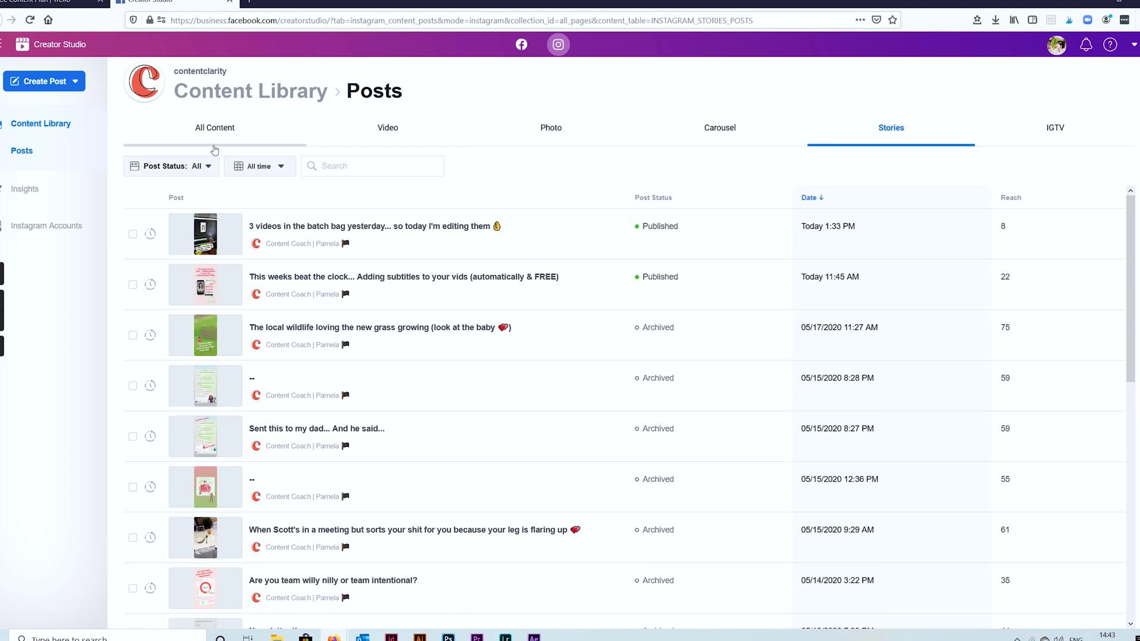
{"action": "left_click", "coordinate": [221, 129]}
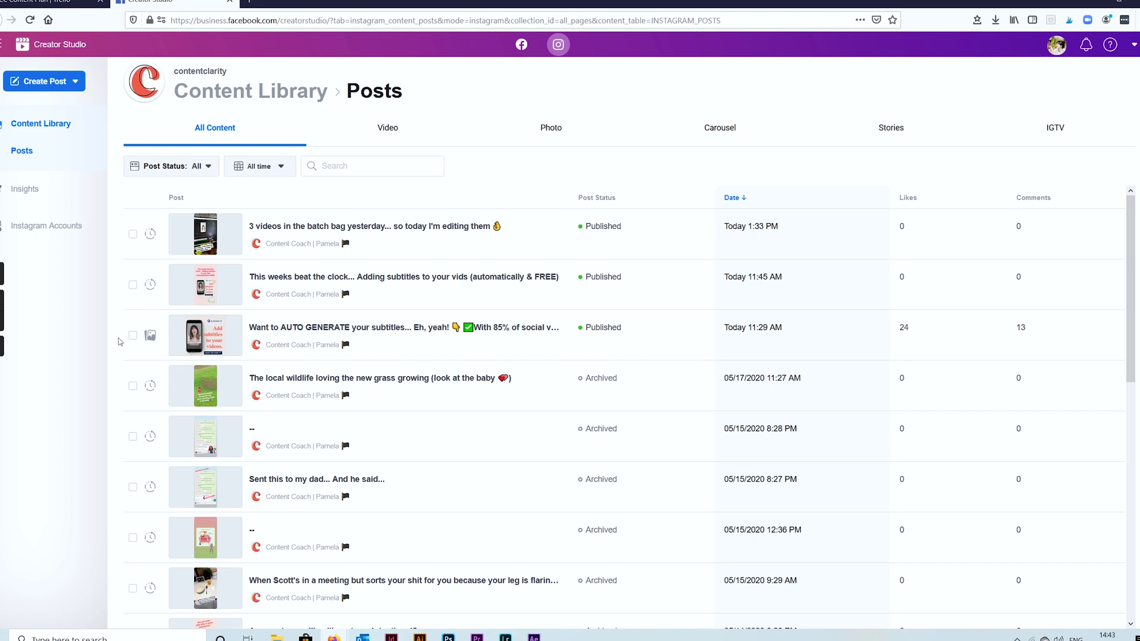
Return to the IGTV posts and tick the first, blog-traffic post.
{"action": "left_click", "coordinate": [1057, 126]}
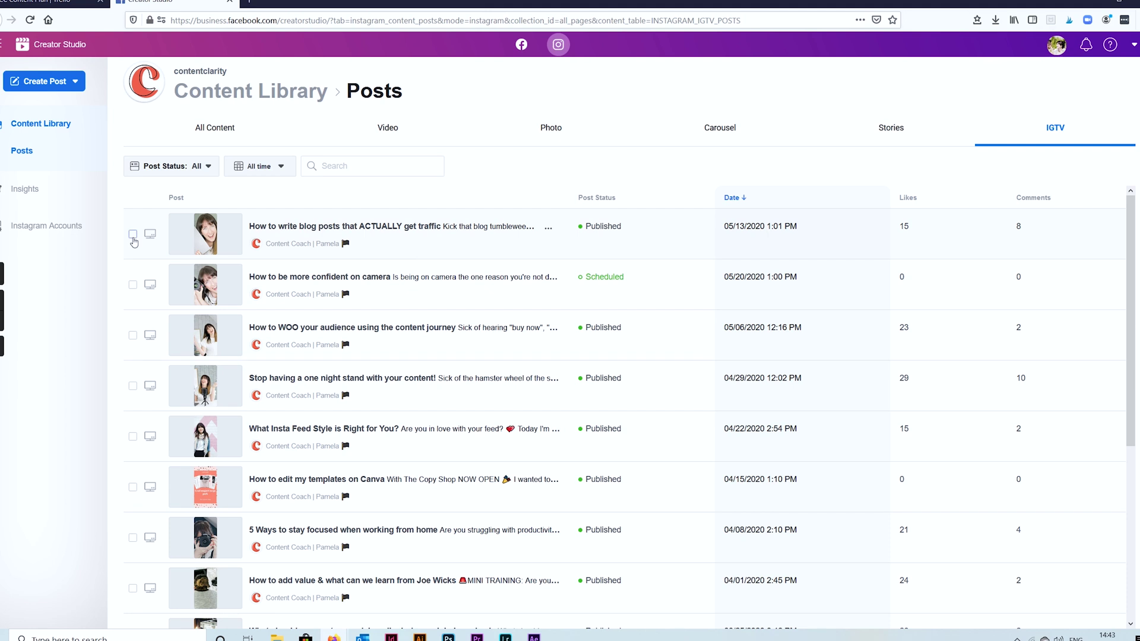
{"action": "left_click", "coordinate": [133, 237]}
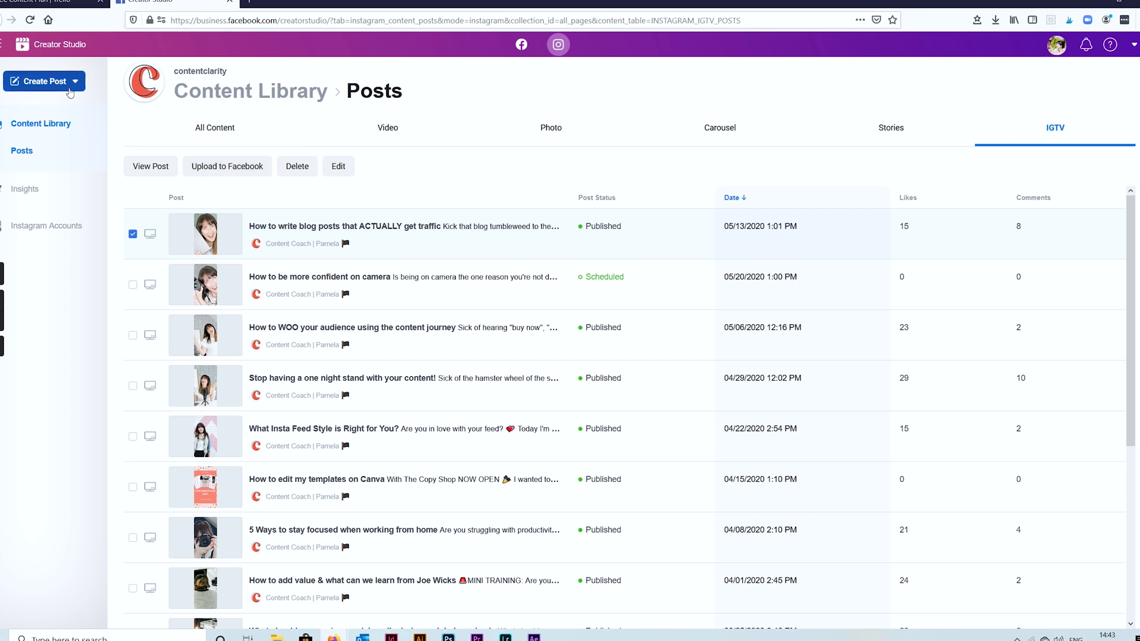
{"action": "left_click", "coordinate": [70, 89]}
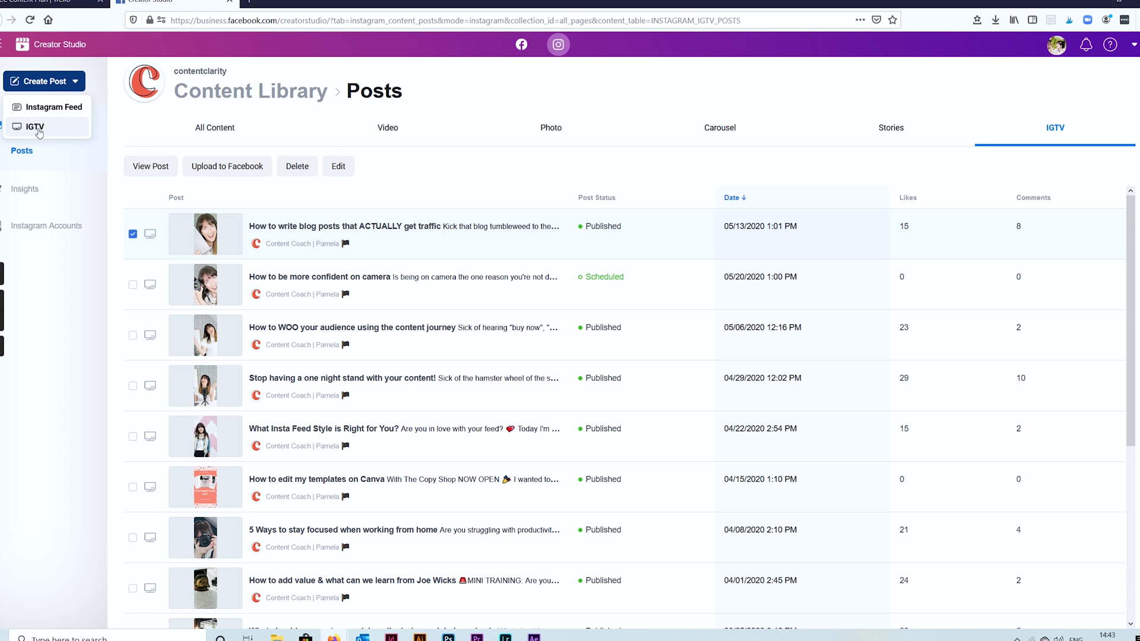
Create an IGTV post uploading 'IGTV Blogging Structure' from the Content Clarity folder.
{"action": "left_click", "coordinate": [35, 126]}
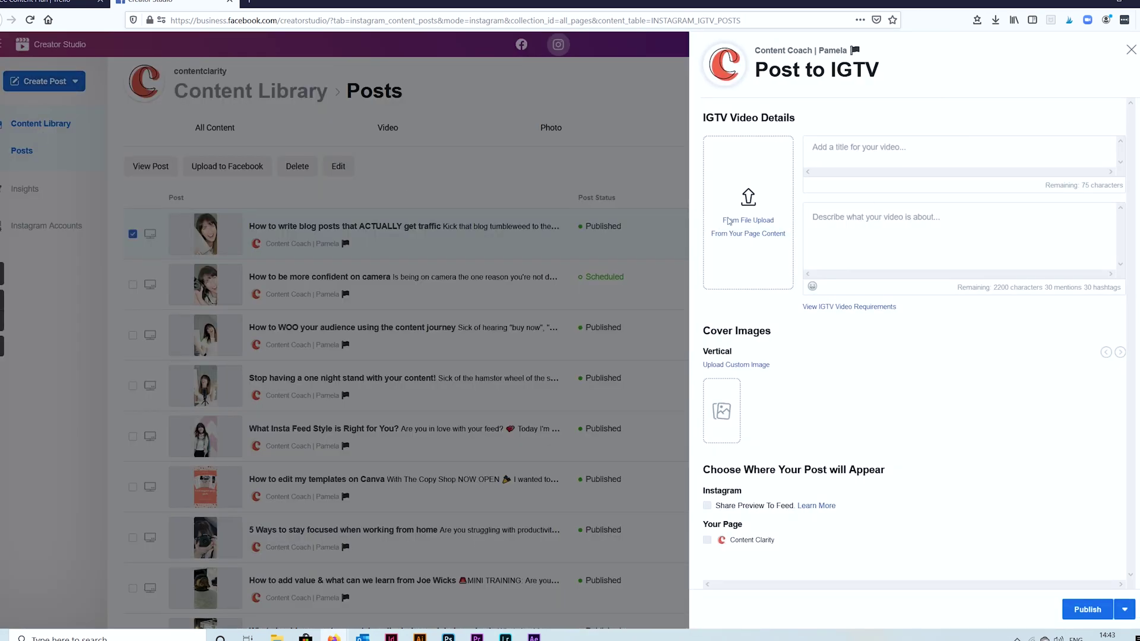
{"action": "left_click", "coordinate": [743, 221]}
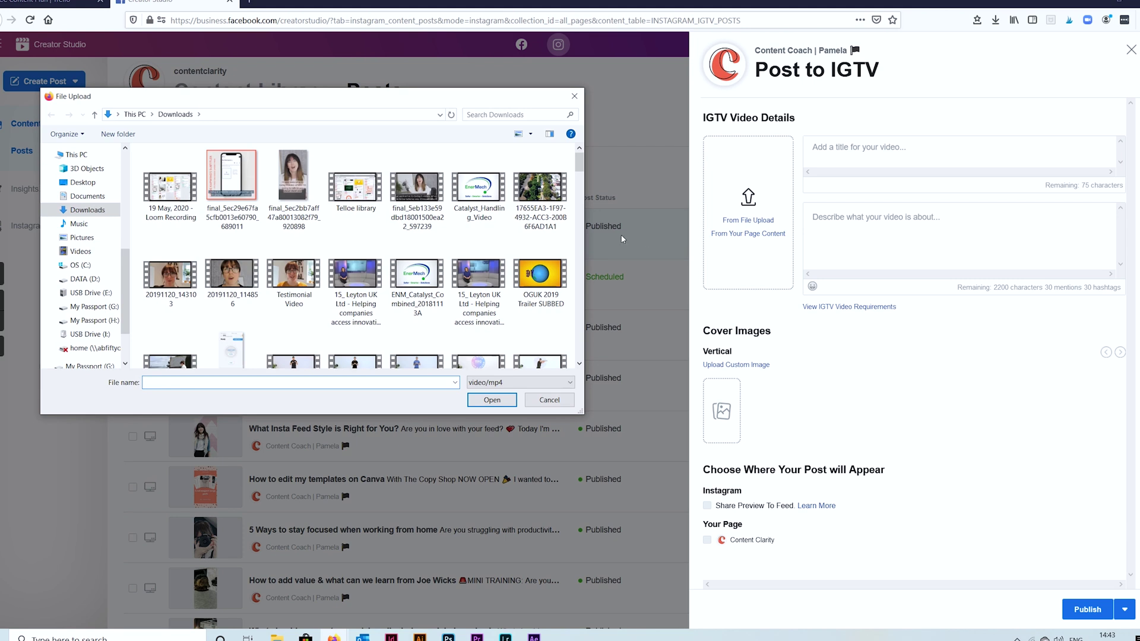
{"action": "scroll", "coordinate": [99, 173], "scroll_direction": "up", "scroll_amount": 3}
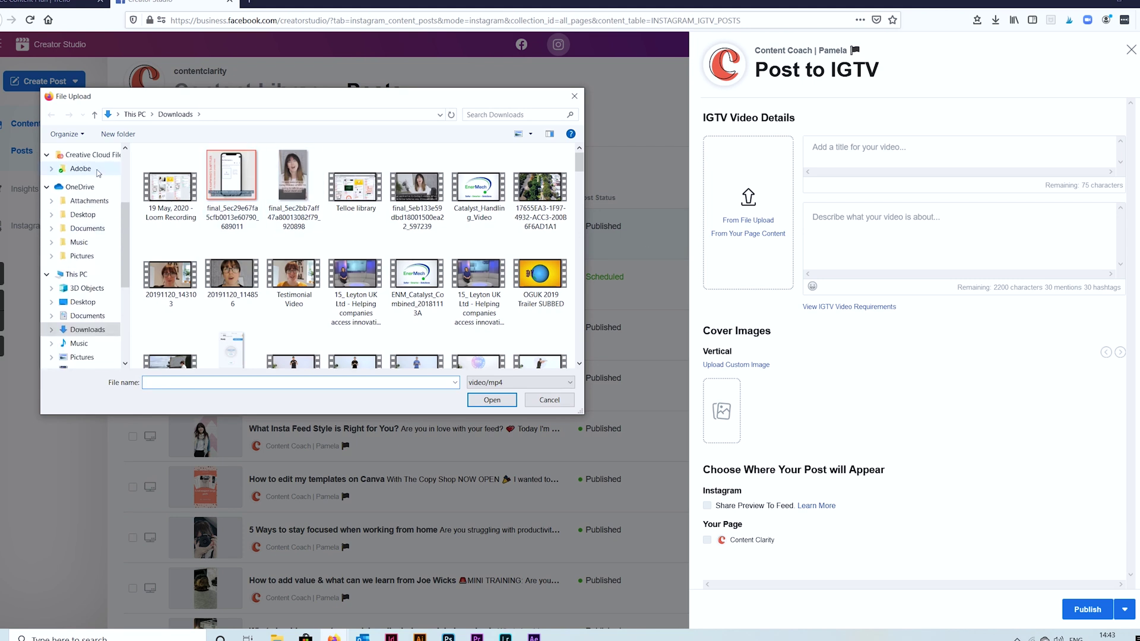
{"action": "scroll", "coordinate": [99, 173], "scroll_direction": "up", "scroll_amount": 1}
{"action": "left_click", "coordinate": [94, 163]}
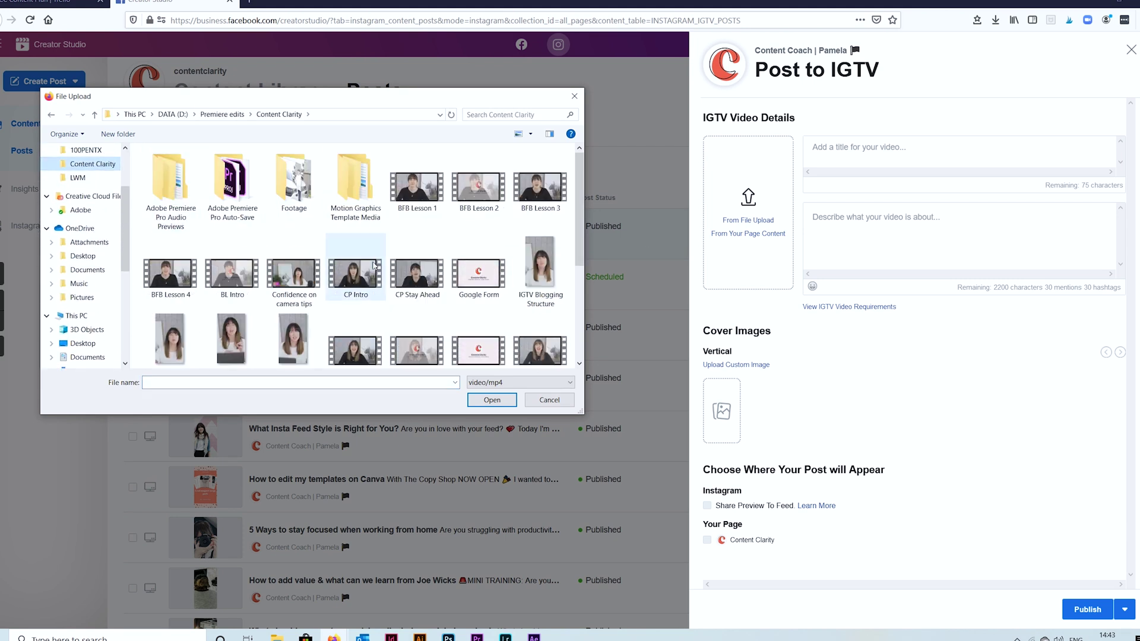
{"action": "double_click", "coordinate": [529, 273]}
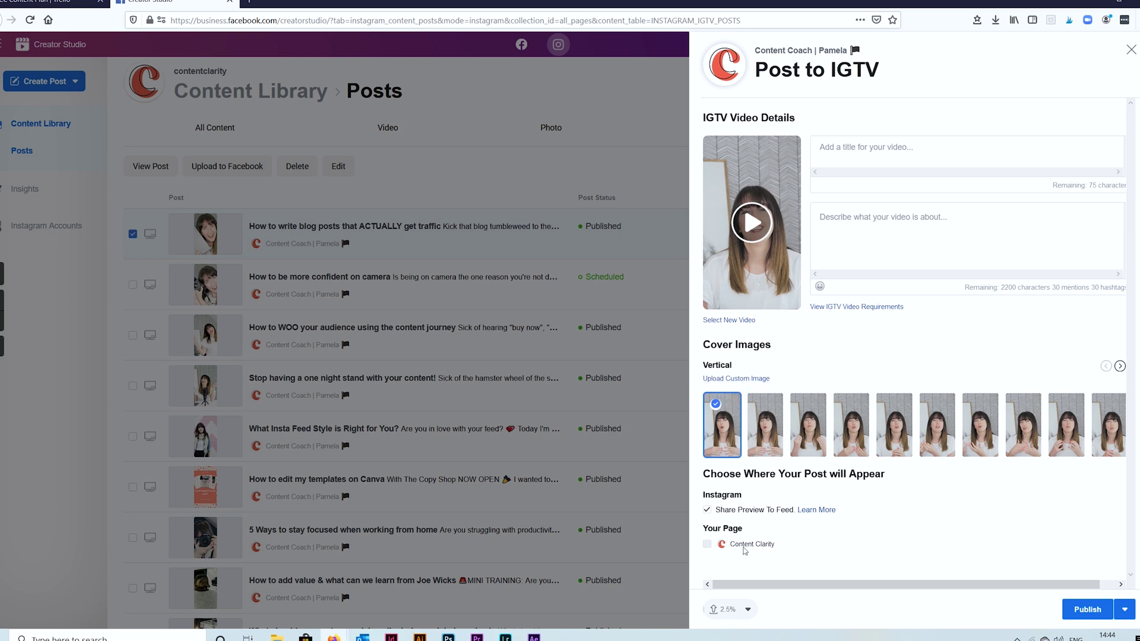
Also share the IGTV post to the Content Clarity page, then close it without publishing.
{"action": "left_click", "coordinate": [745, 545]}
{"action": "scroll", "coordinate": [786, 521], "scroll_direction": "down", "scroll_amount": 1}
{"action": "scroll", "coordinate": [786, 521], "scroll_direction": "down", "scroll_amount": 1}
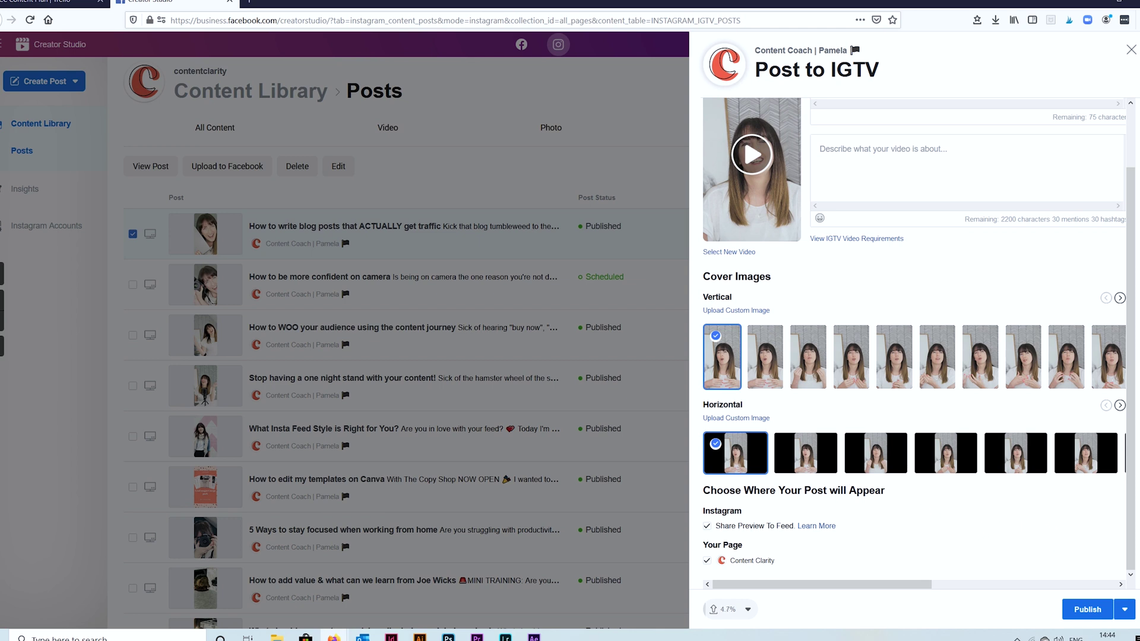
{"action": "left_click", "coordinate": [1125, 609]}
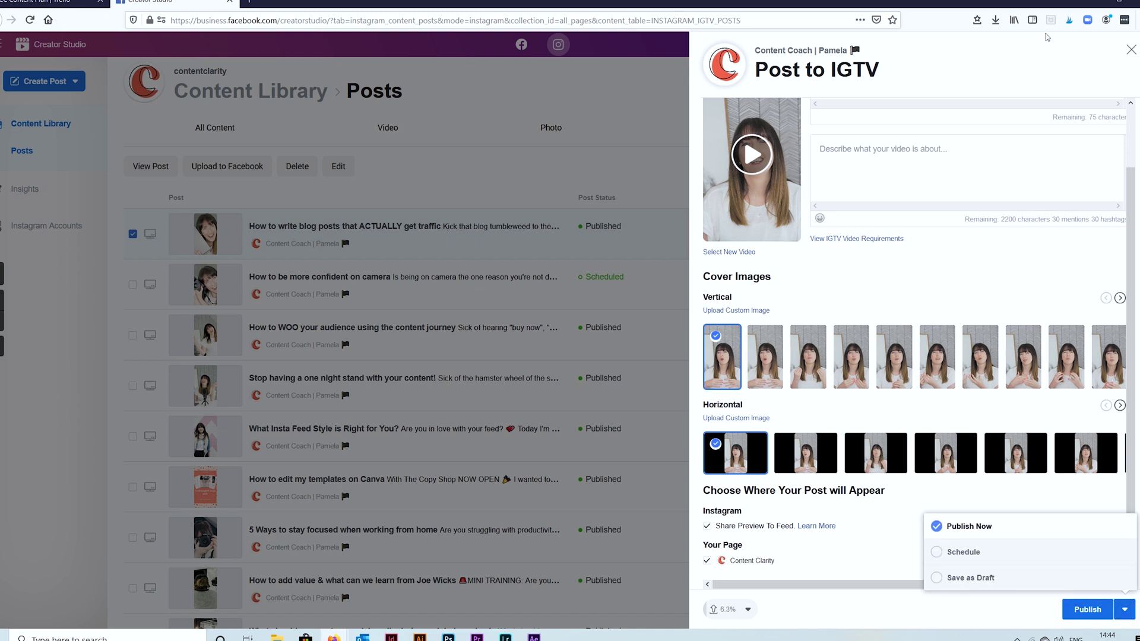
{"action": "left_click", "coordinate": [1131, 51]}
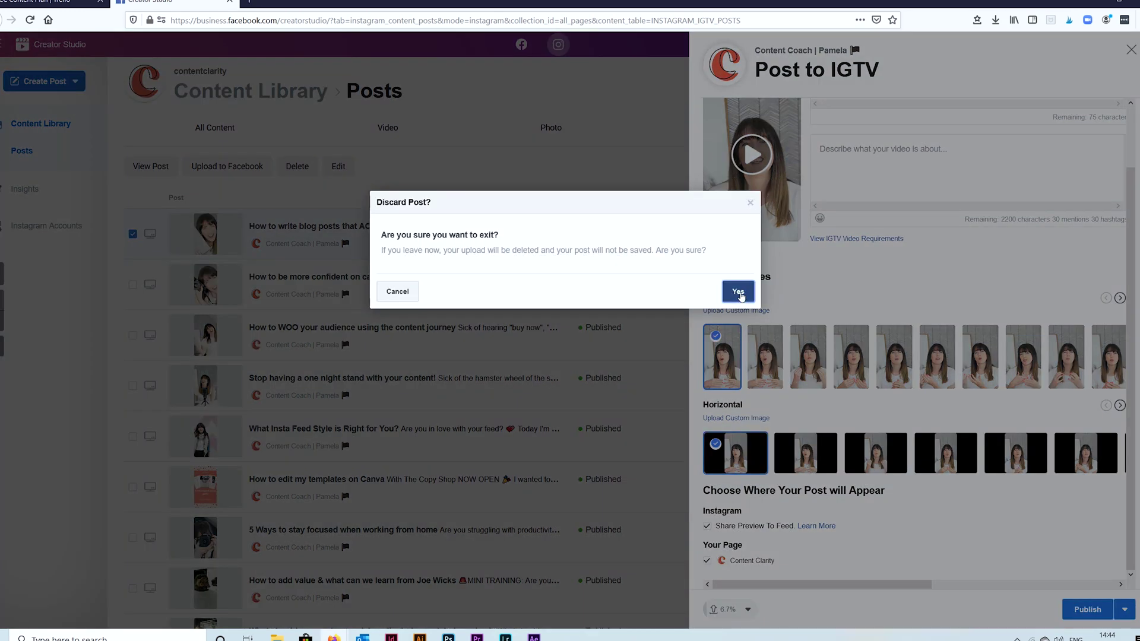